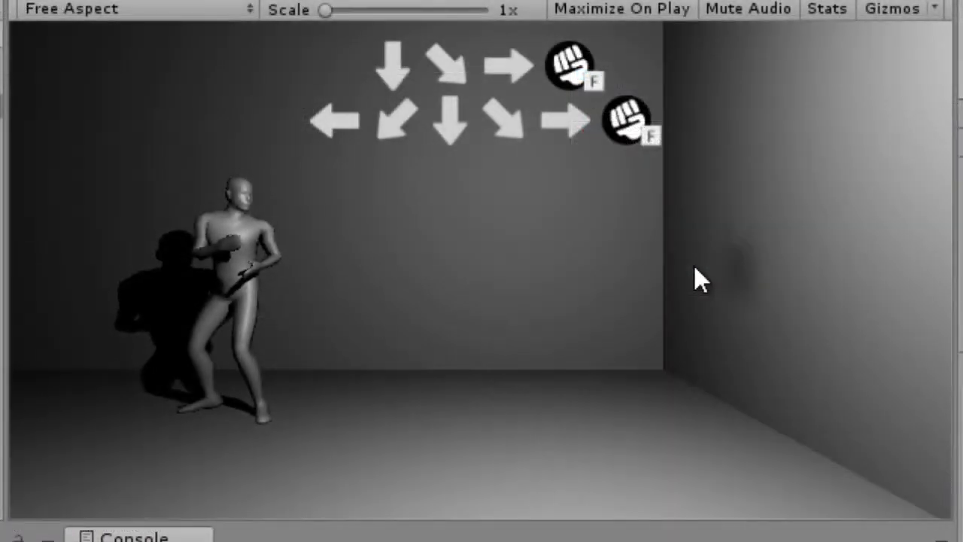
Perform the Badouken command sequence with the fighter in the running game, from down through right to punch
{"action": "key", "text": "Down"}
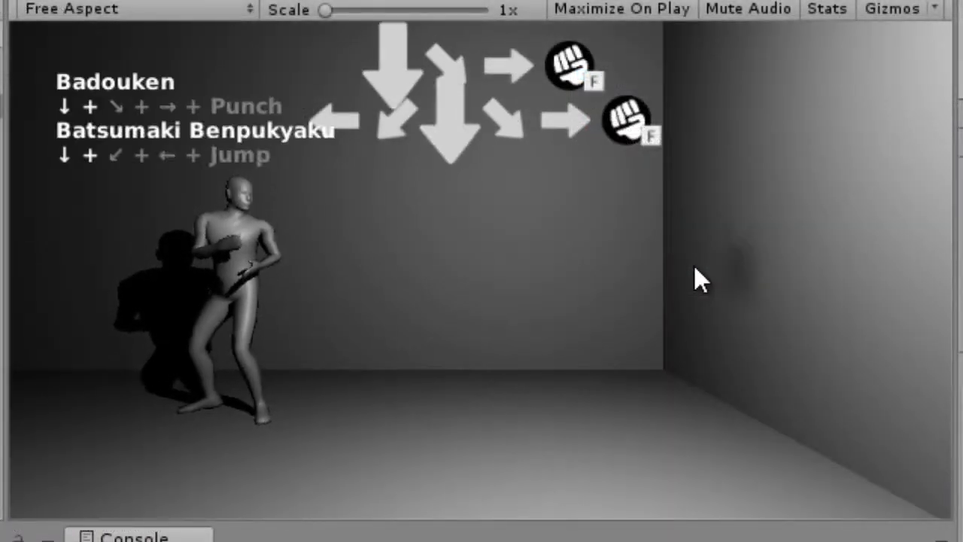
{"action": "key", "text": "Right"}
{"action": "key", "text": "f"}
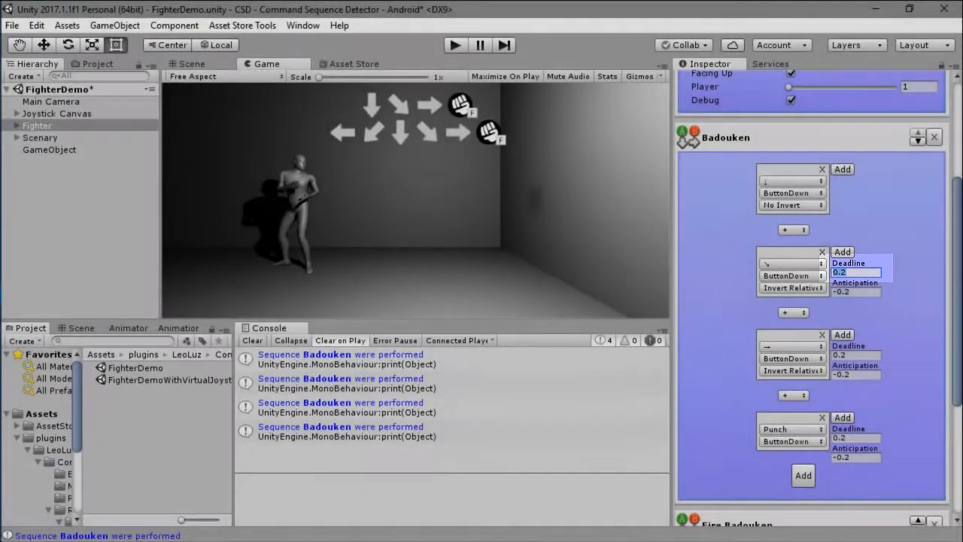
{"action": "key", "text": "Tab"}
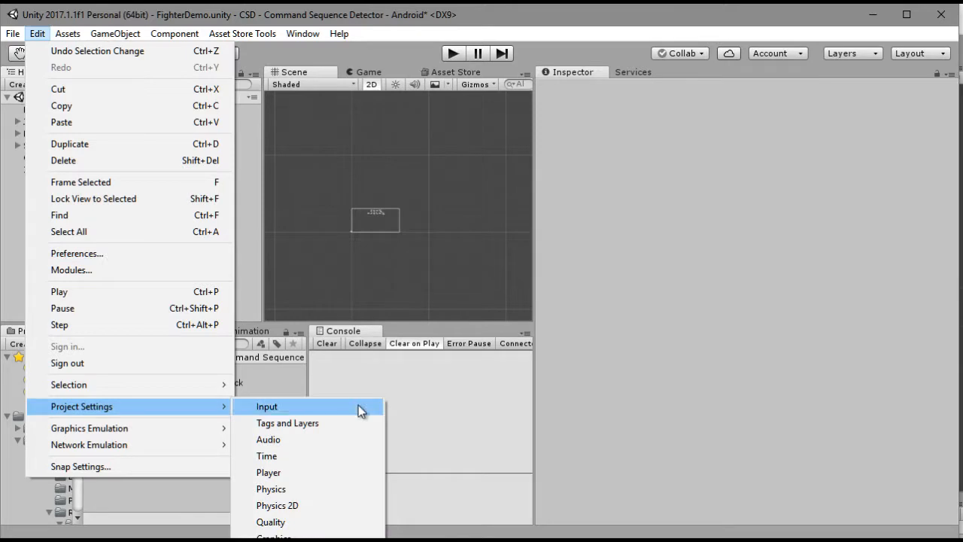
Open the project's Input settings, duplicate the Horizontal axis and rename the copy Horizontal p2
{"action": "left_click", "coordinate": [358, 406]}
{"action": "right_click", "coordinate": [578, 148]}
{"action": "left_click", "coordinate": [612, 161]}
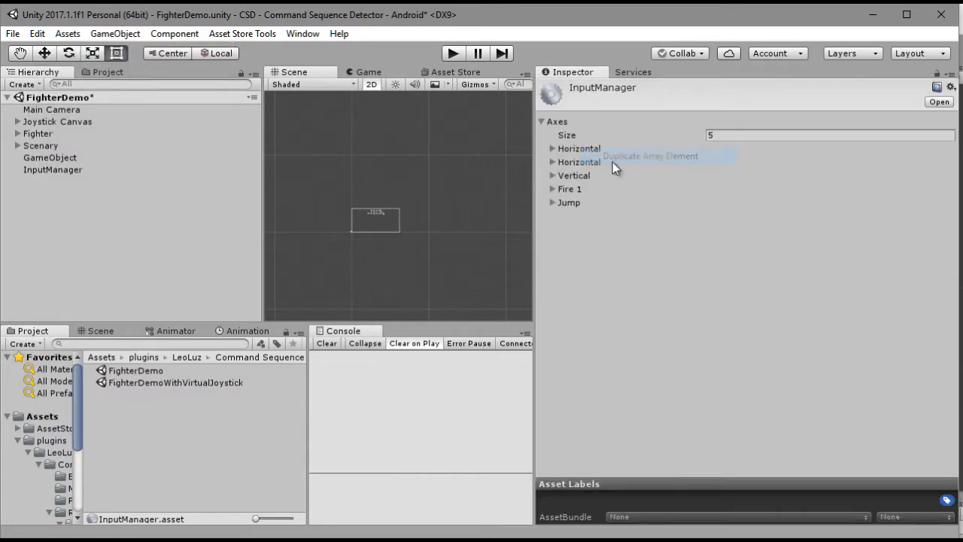
{"action": "left_click", "coordinate": [606, 163]}
{"action": "left_click", "coordinate": [792, 178]}
{"action": "left_click", "coordinate": [827, 180]}
{"action": "type", "text": "p2"}
Clear the negative, positive, alt negative and alt positive button assignments of the Horizontal p2 axis
{"action": "left_click", "coordinate": [784, 230]}
{"action": "key", "text": "BackSpace"}
{"action": "left_click", "coordinate": [780, 217]}
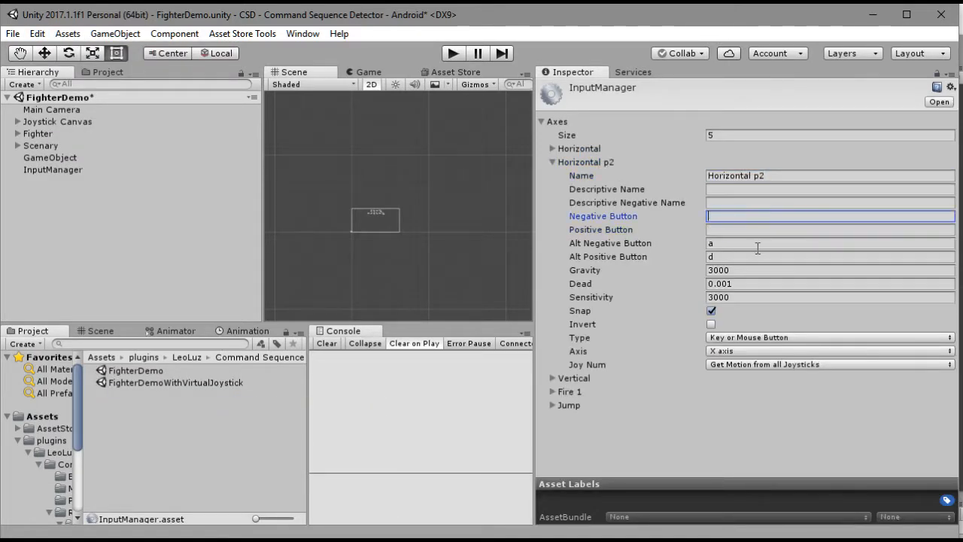
{"action": "left_click", "coordinate": [756, 245]}
{"action": "left_click", "coordinate": [747, 260]}
{"action": "key", "text": "BackSpace"}
Set the Horizontal p2 axis to read Joystick 2 with the type Joystick Axis, and collapse its entry
{"action": "left_click", "coordinate": [744, 365]}
{"action": "left_click", "coordinate": [750, 397]}
{"action": "left_click", "coordinate": [741, 337]}
{"action": "left_click", "coordinate": [752, 387]}
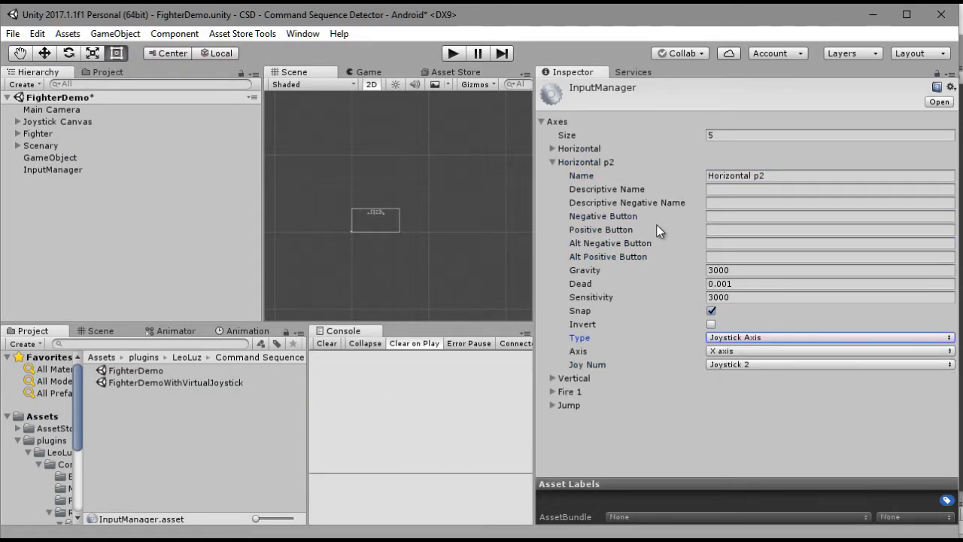
{"action": "left_click", "coordinate": [569, 161]}
Duplicate the Vertical axis and rename the copy Vertical p2
{"action": "left_click", "coordinate": [574, 176]}
{"action": "right_click", "coordinate": [575, 179]}
{"action": "left_click", "coordinate": [606, 186]}
{"action": "left_click", "coordinate": [565, 178]}
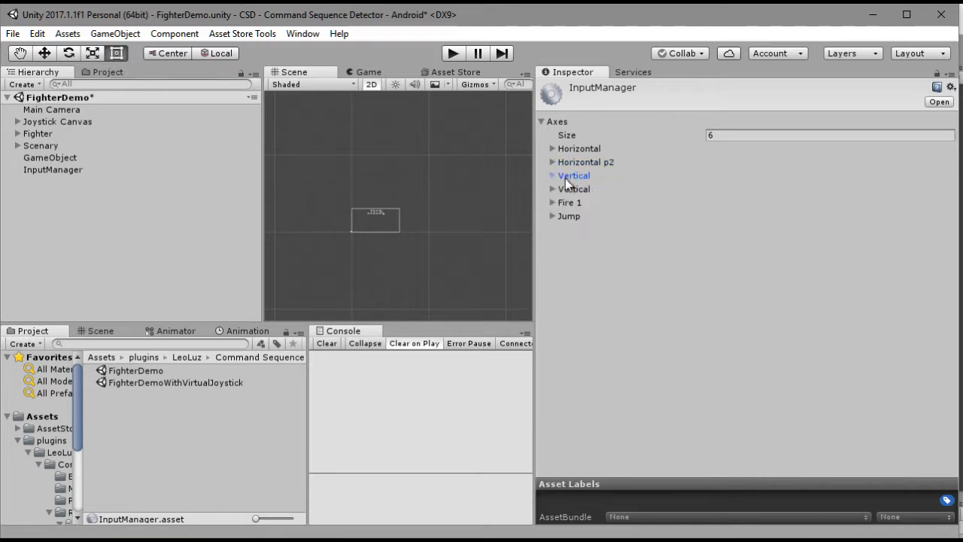
{"action": "left_click", "coordinate": [571, 189]}
{"action": "left_click", "coordinate": [766, 201]}
{"action": "type", "text": "p2"}
Clear the negative, positive, alt negative and alt positive button assignments of the Vertical p2 axis
{"action": "left_click", "coordinate": [747, 257]}
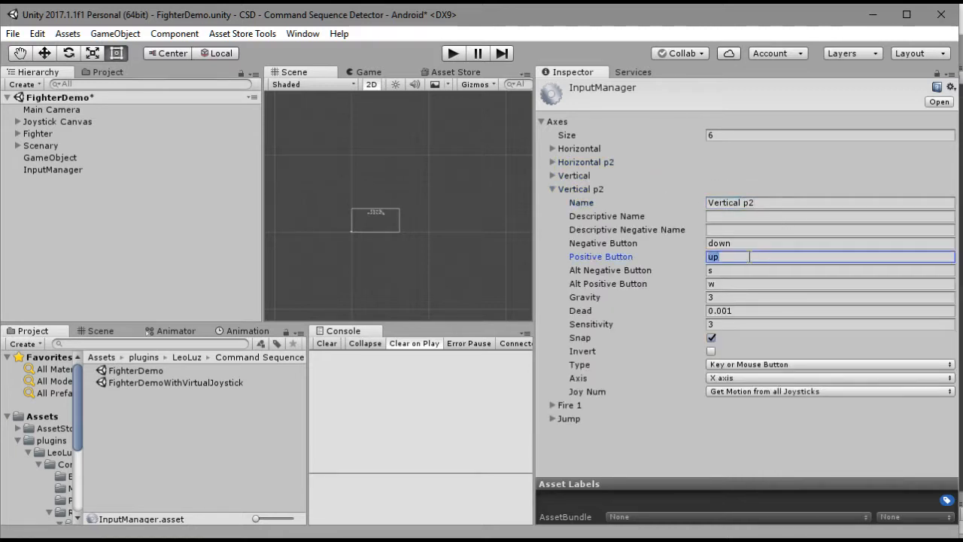
{"action": "left_click", "coordinate": [746, 245]}
{"action": "key", "text": "BackSpace"}
{"action": "left_click", "coordinate": [735, 270]}
{"action": "key", "text": "BackSpace"}
{"action": "left_click", "coordinate": [738, 258]}
{"action": "key", "text": "BackSpace"}
{"action": "left_click", "coordinate": [742, 283]}
{"action": "key", "text": "BackSpace"}
Configure Vertical p2 as a Joystick Axis on the Y axis of Joystick 2, and collapse its entry
{"action": "left_click", "coordinate": [752, 364]}
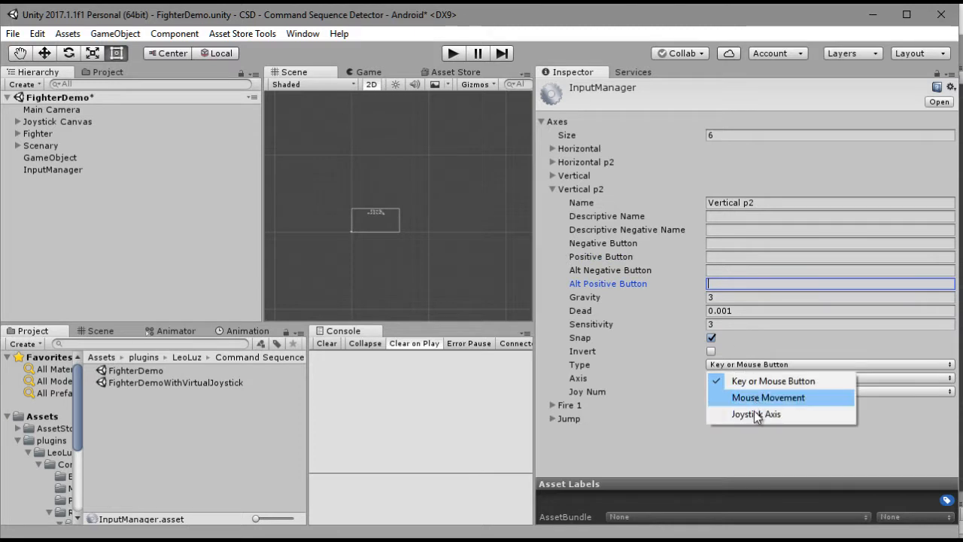
{"action": "left_click", "coordinate": [756, 414]}
{"action": "left_click", "coordinate": [748, 378]}
{"action": "left_click", "coordinate": [745, 373]}
{"action": "left_click", "coordinate": [770, 391]}
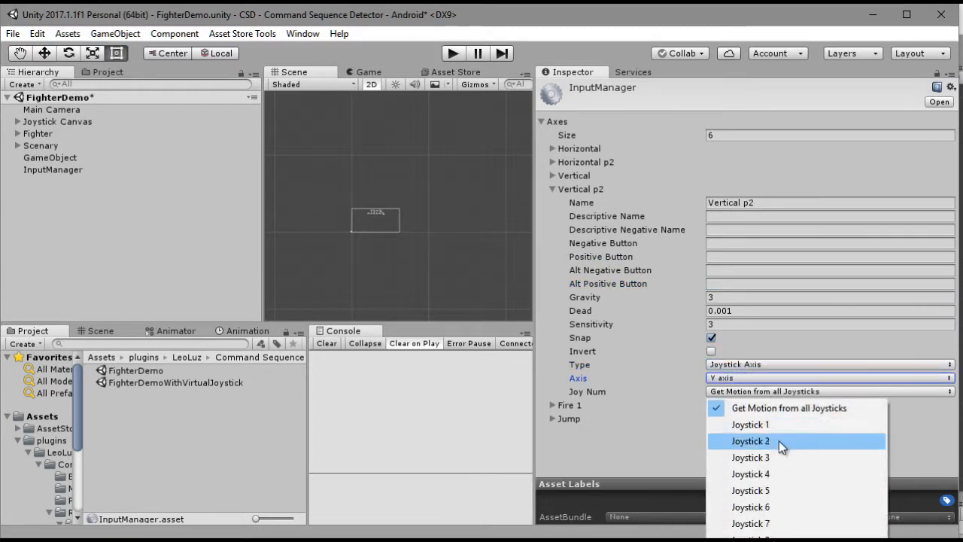
{"action": "left_click", "coordinate": [779, 441]}
{"action": "left_click", "coordinate": [597, 162]}
{"action": "left_click", "coordinate": [552, 189]}
Duplicate the Fire 1 axis and clear the copy's positive and alt positive button assignments
{"action": "right_click", "coordinate": [576, 202]}
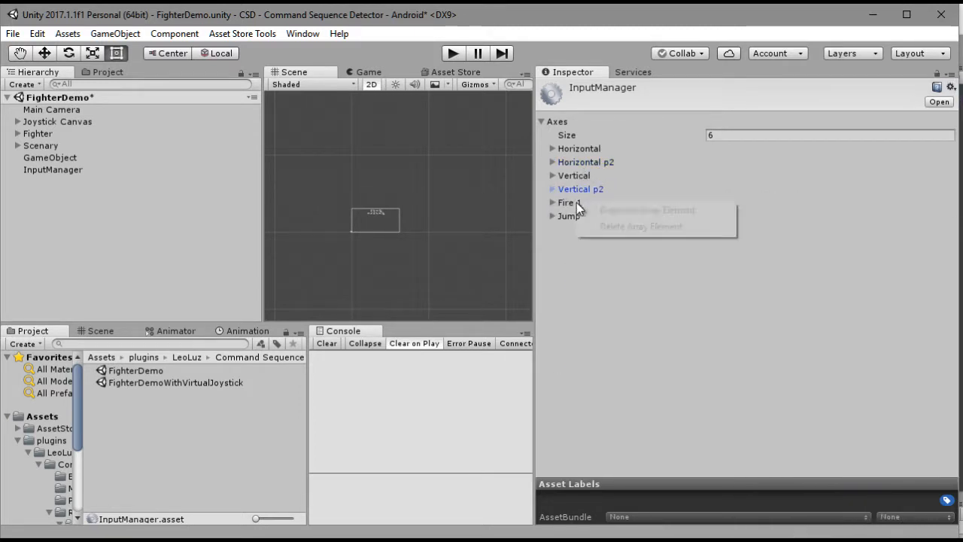
{"action": "left_click", "coordinate": [585, 211]}
{"action": "left_click", "coordinate": [576, 215]}
{"action": "left_click", "coordinate": [758, 282]}
{"action": "key", "text": "BackSpace"}
{"action": "left_click", "coordinate": [733, 309]}
{"action": "key", "text": "BackSpace"}
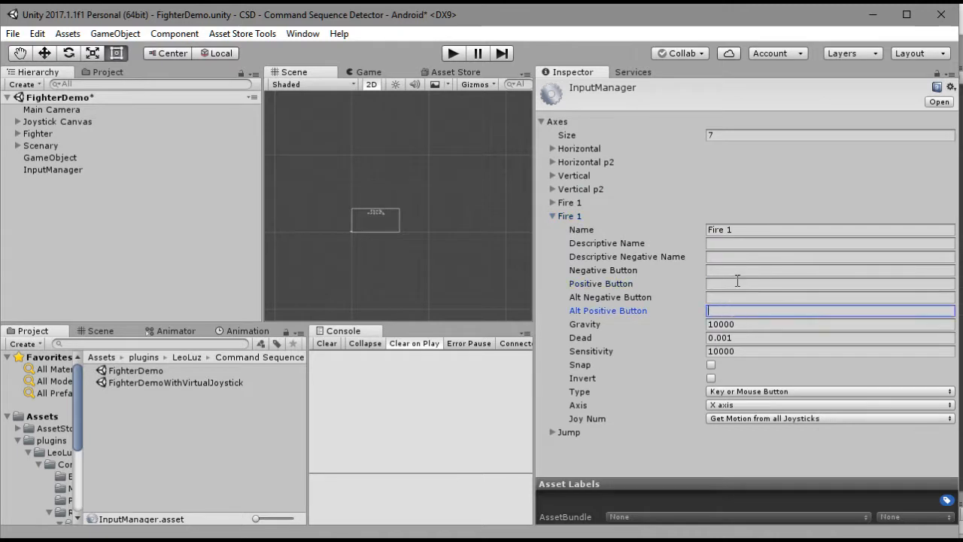
Set the positive button of the duplicated Fire 1 axis to "joystick 2 button 0"
{"action": "left_click", "coordinate": [722, 284]}
{"action": "type", "text": "joystick "}
{"action": "type", "text": "num"}
{"action": "key", "text": "BackSpace"}
{"action": "key", "text": "BackSpace"}
{"action": "key", "text": "BackSpace"}
{"action": "type", "text": "2 button "}
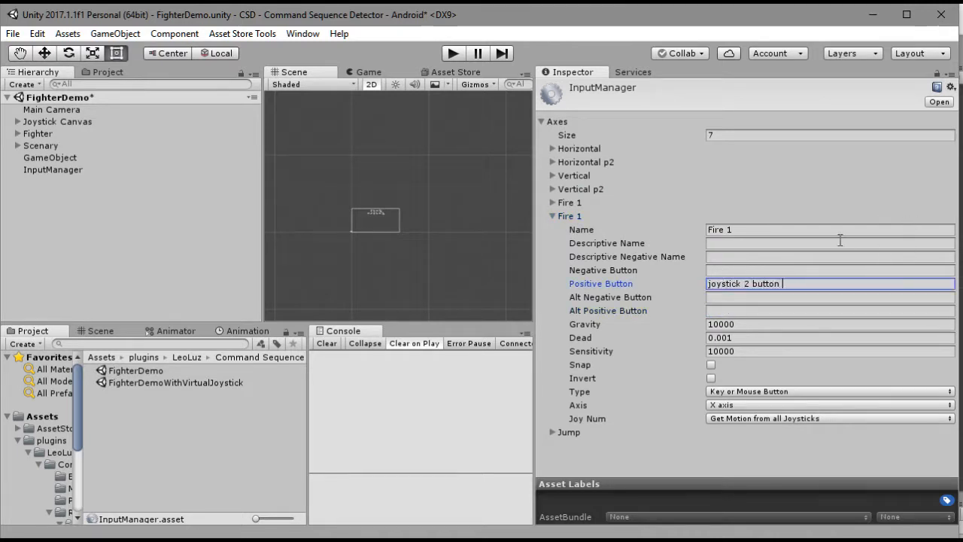
{"action": "type", "text": "0"}
Rename the duplicated Fire 1 axis to Fire 1 p2 and collapse its entry
{"action": "left_click", "coordinate": [787, 230]}
{"action": "left_click", "coordinate": [788, 233]}
{"action": "type", "text": "p2"}
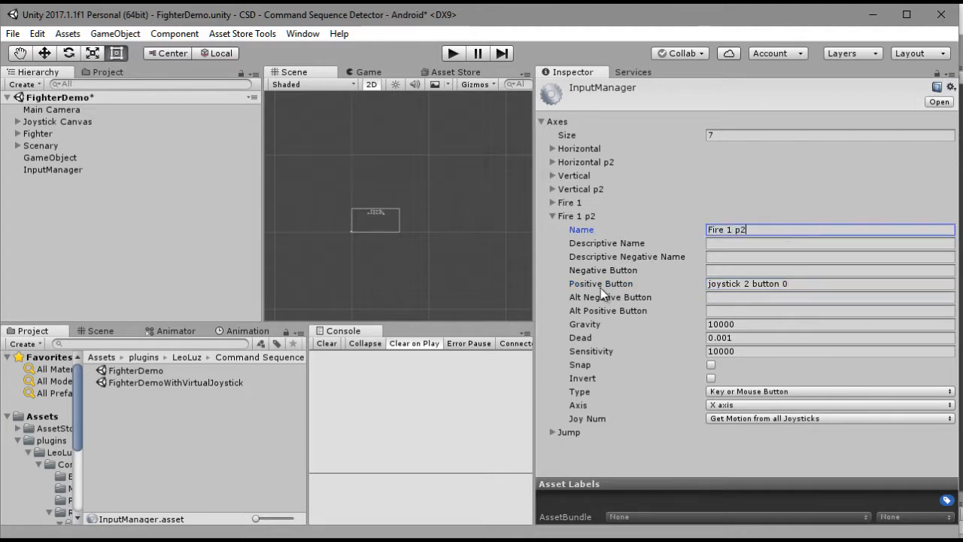
{"action": "left_click", "coordinate": [574, 215]}
Duplicate the Jump axis and rename the copy Jump p2
{"action": "right_click", "coordinate": [574, 230]}
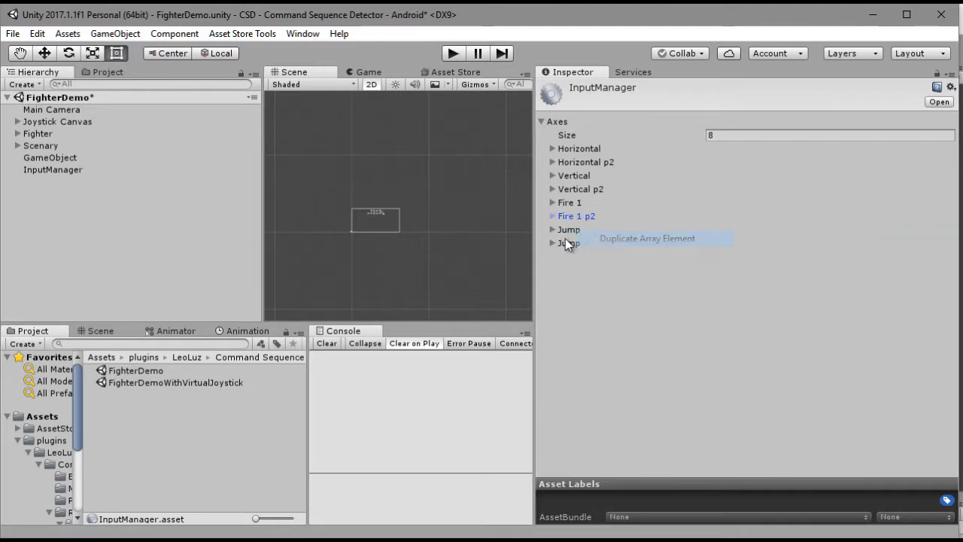
{"action": "left_click", "coordinate": [602, 239]}
{"action": "left_click", "coordinate": [818, 256]}
{"action": "type", "text": "p2"}
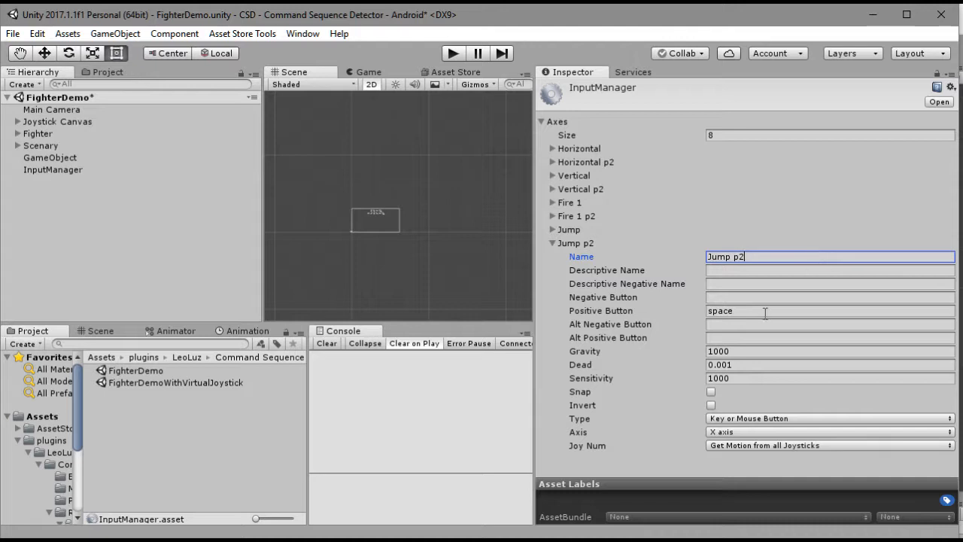
Set the positive button of the Jump p2 axis to "joystick 2 button 1" and collapse its entry
{"action": "left_click", "coordinate": [765, 310]}
{"action": "type", "text": "joystick 2 button 1"}
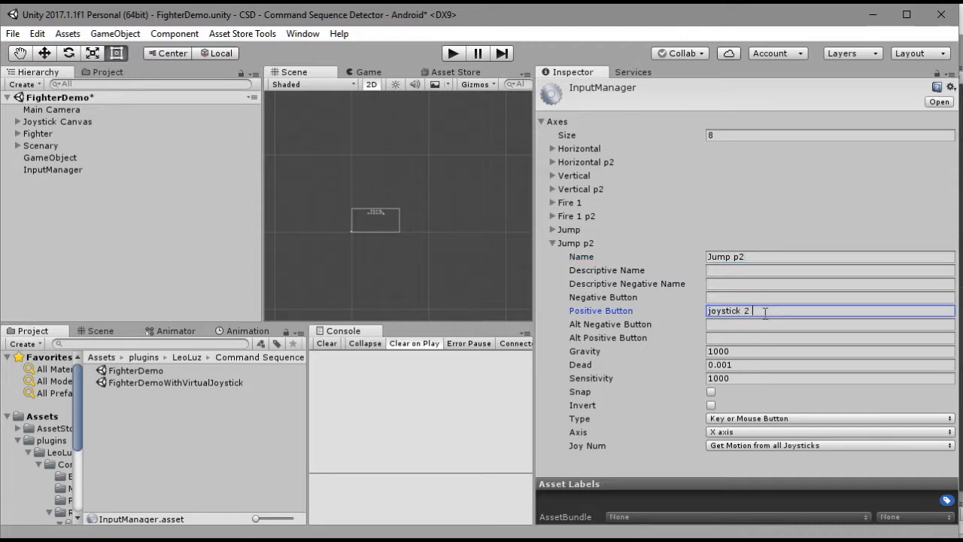
{"action": "left_click", "coordinate": [582, 247]}
{"action": "left_click", "coordinate": [580, 232]}
{"action": "left_click", "coordinate": [580, 232]}
{"action": "left_click", "coordinate": [592, 219]}
{"action": "left_click", "coordinate": [592, 220]}
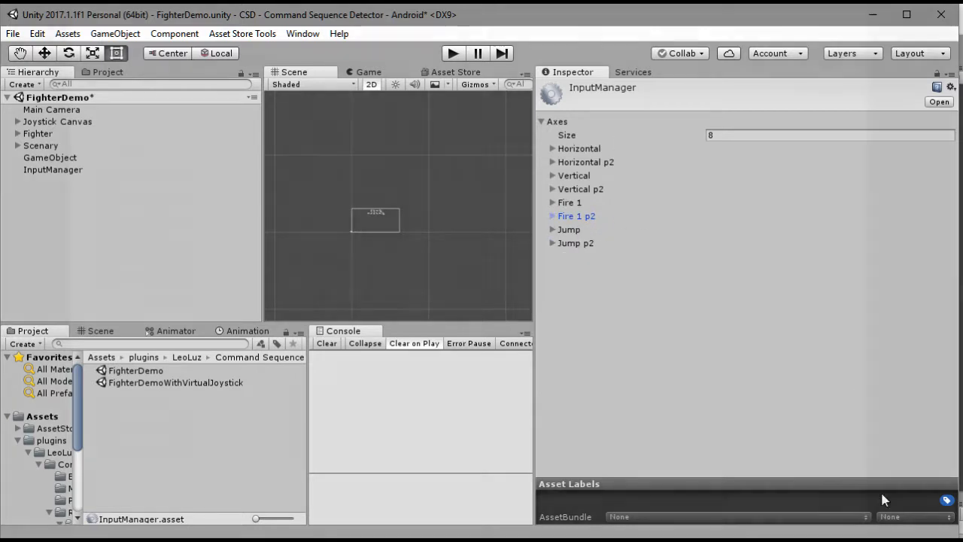